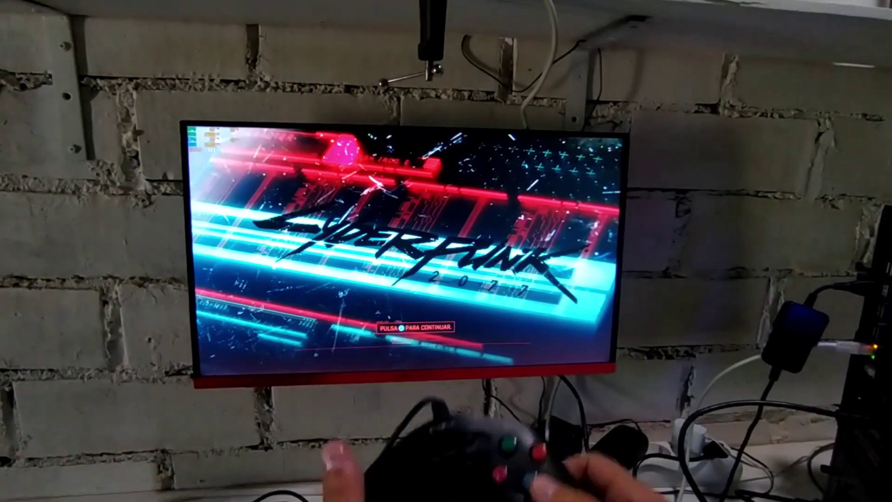
key(Return)
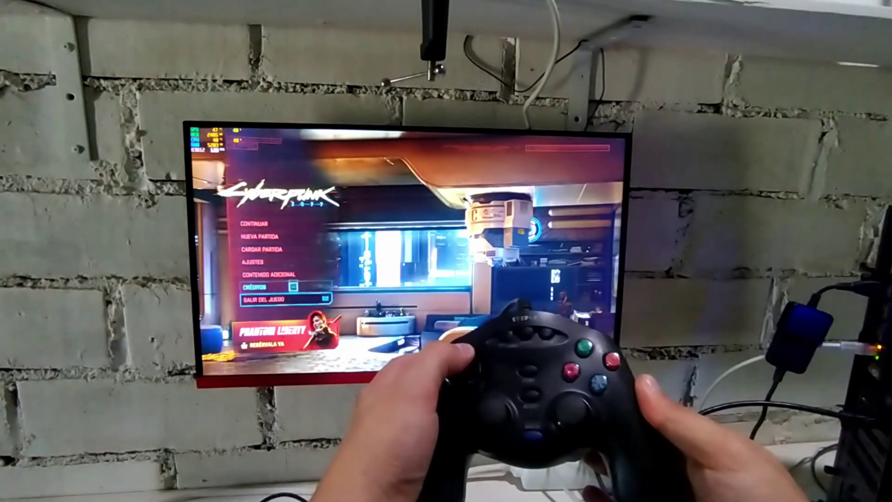
key(Up)
key(Up)
key(Up)
key(Up)
key(Up)
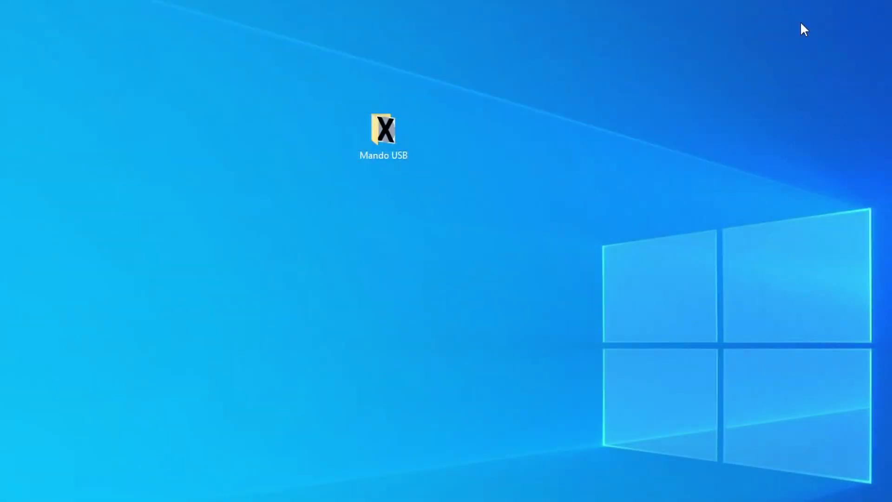
Open the bin folder inside ScpServer in the desktop folder Mando USB.
drag(382, 118, 423, 182)
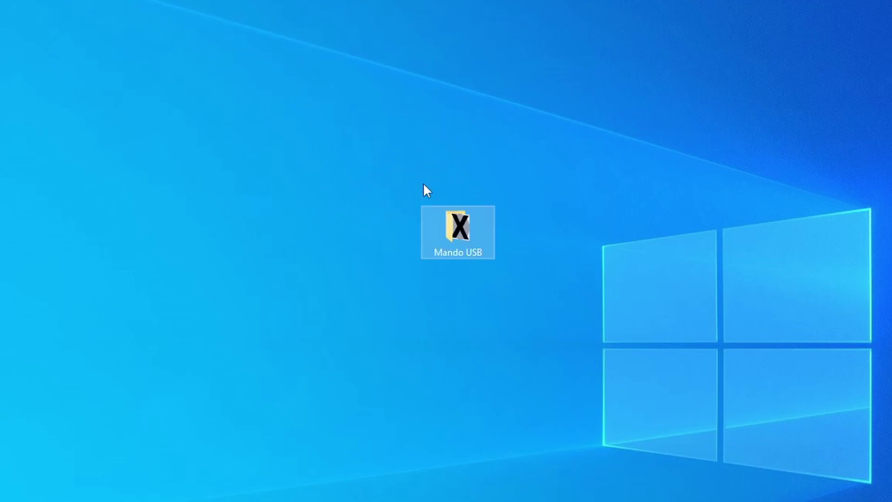
double_click(452, 238)
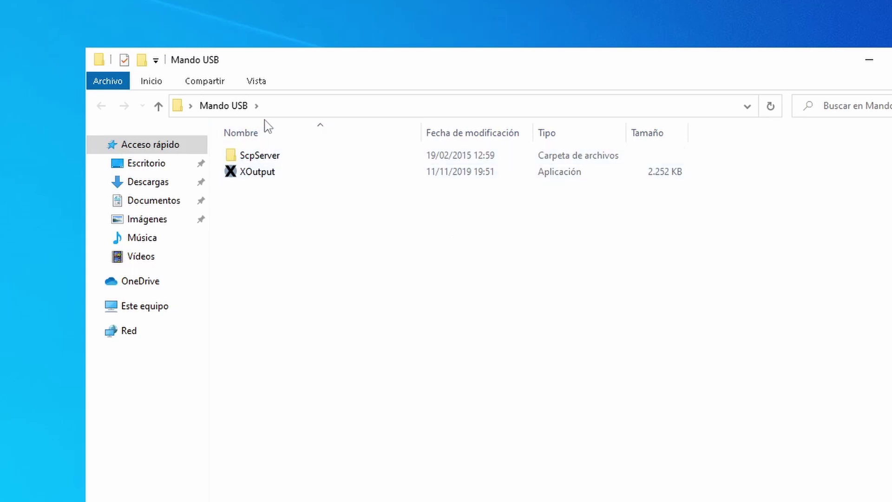
drag(310, 61, 399, 78)
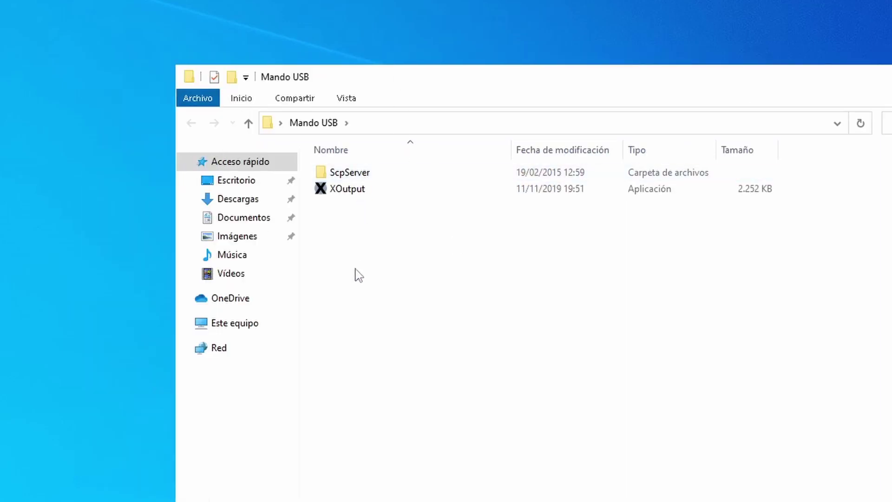
double_click(354, 173)
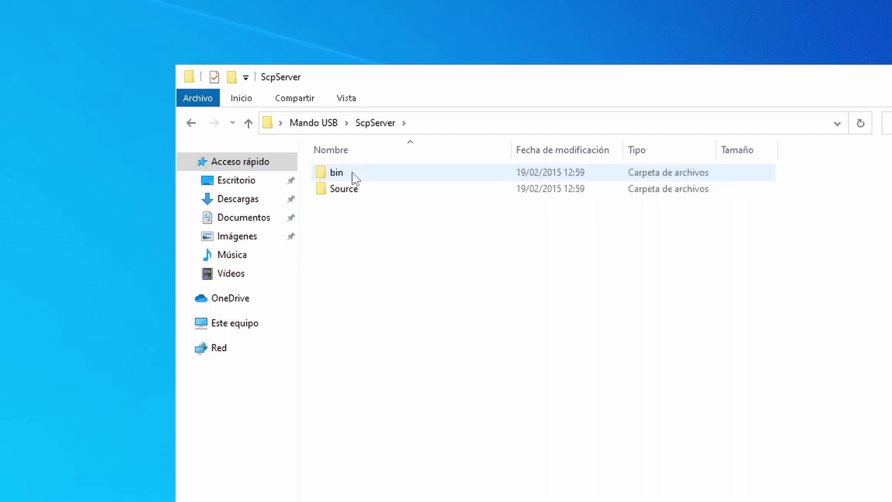
double_click(355, 177)
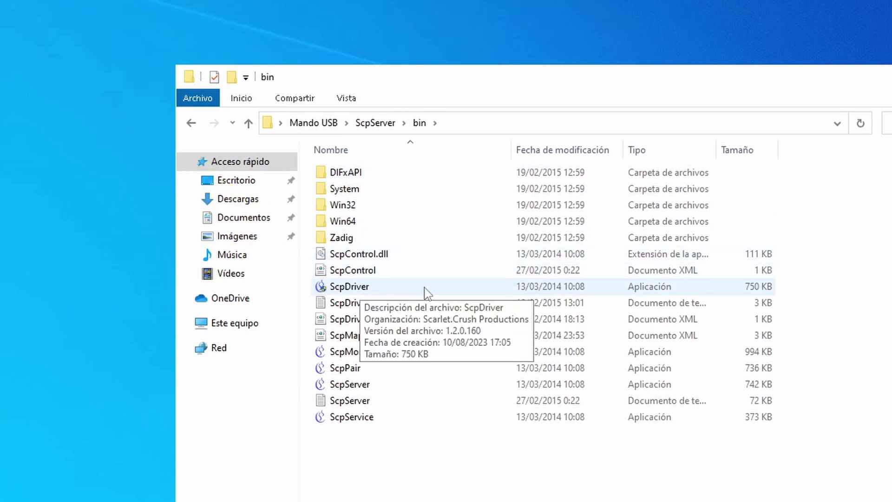
Launch the ScpDriver application and place its installer window over the file window.
click(372, 289)
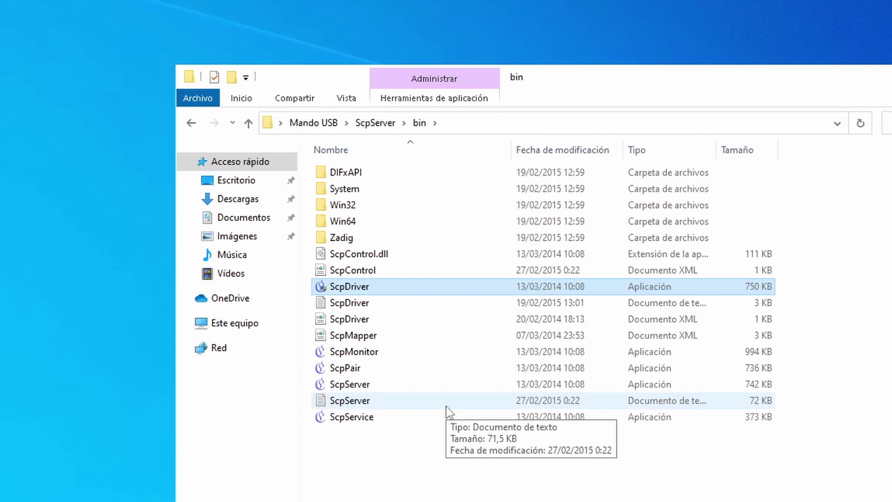
double_click(393, 287)
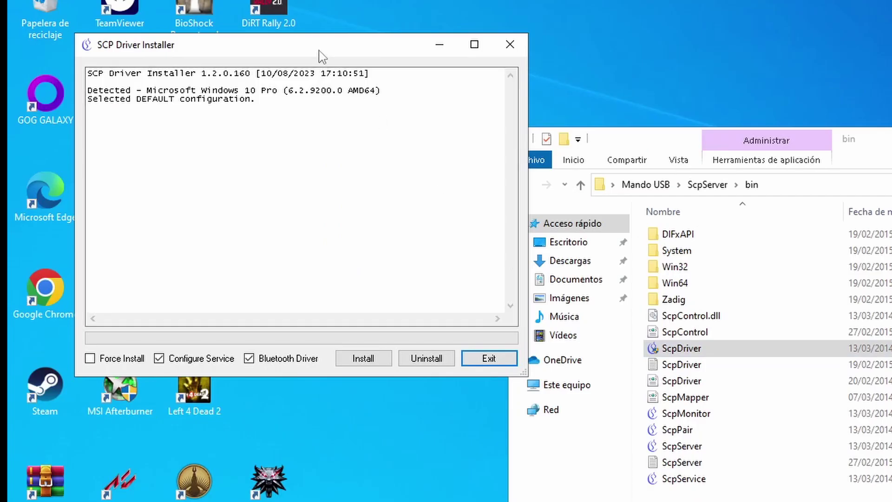
drag(318, 49, 761, 170)
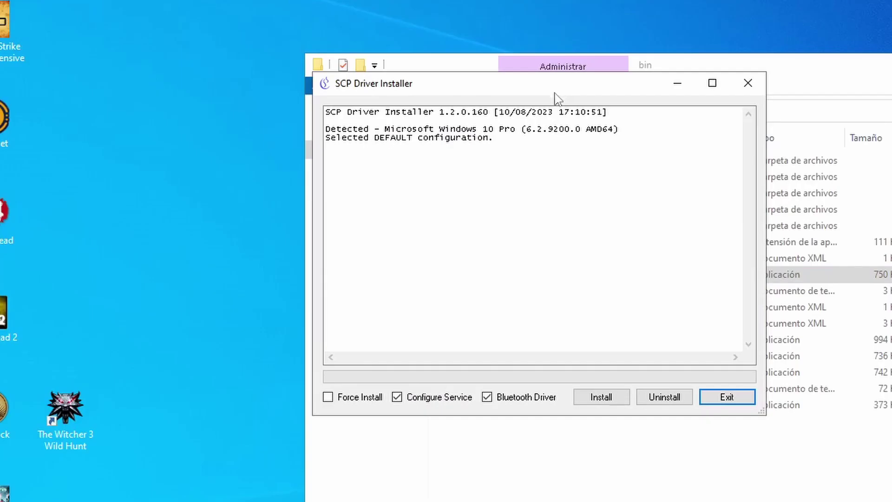
Install the SCP driver with Force Install and Configure Service enabled and Bluetooth Driver disabled, and close the installer.
click(327, 398)
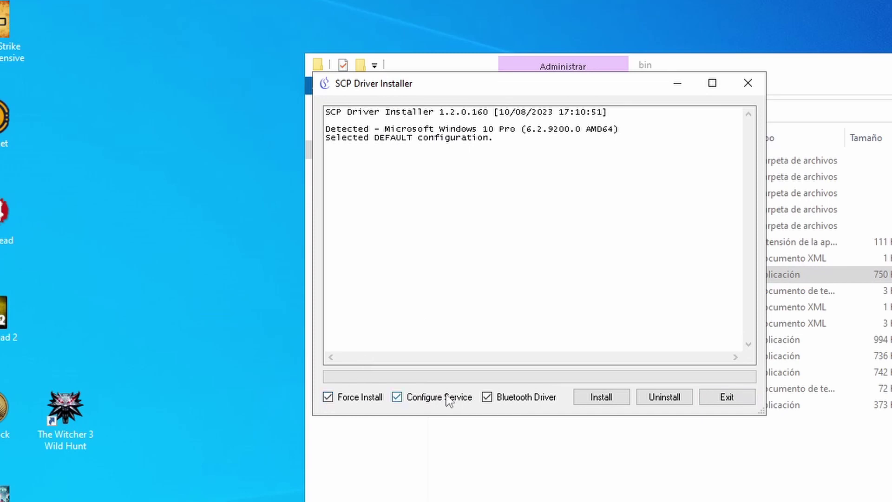
click(539, 447)
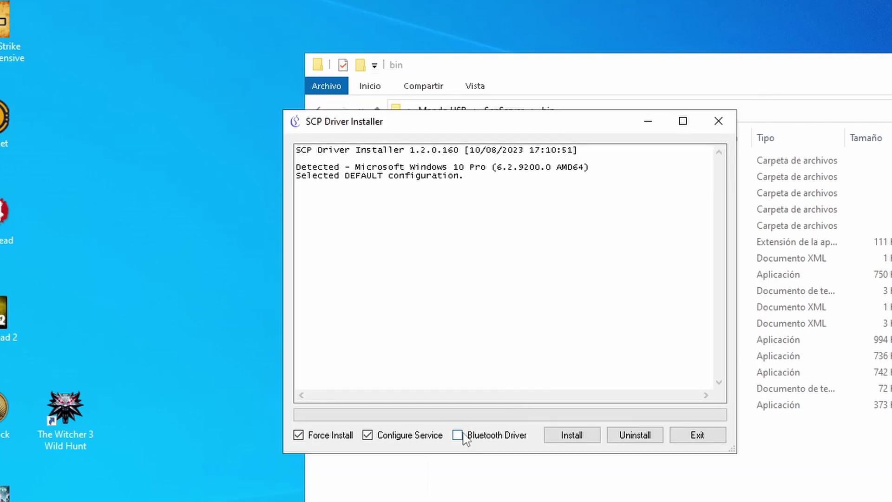
click(572, 435)
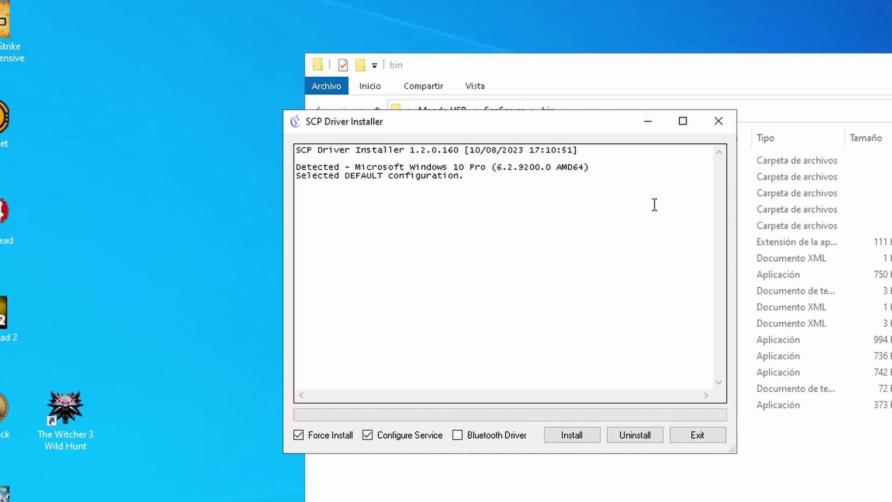
click(719, 121)
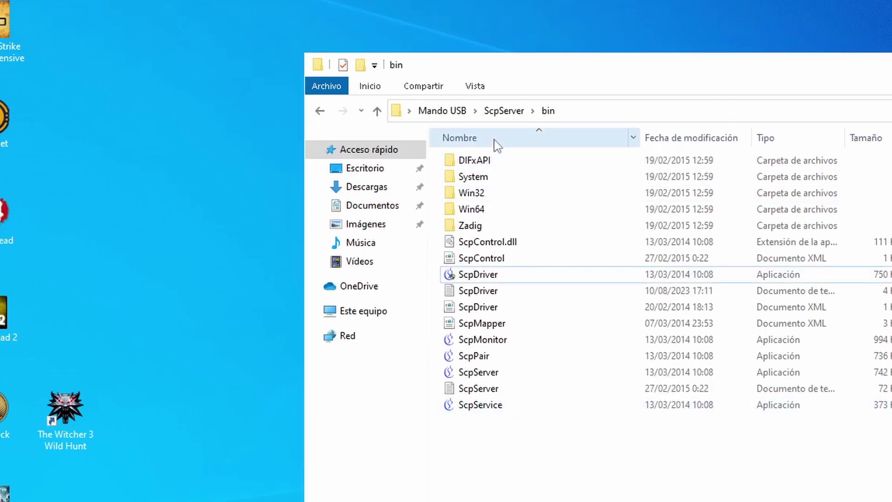
Return to the Mando USB folder and locate the XOutput application.
click(502, 120)
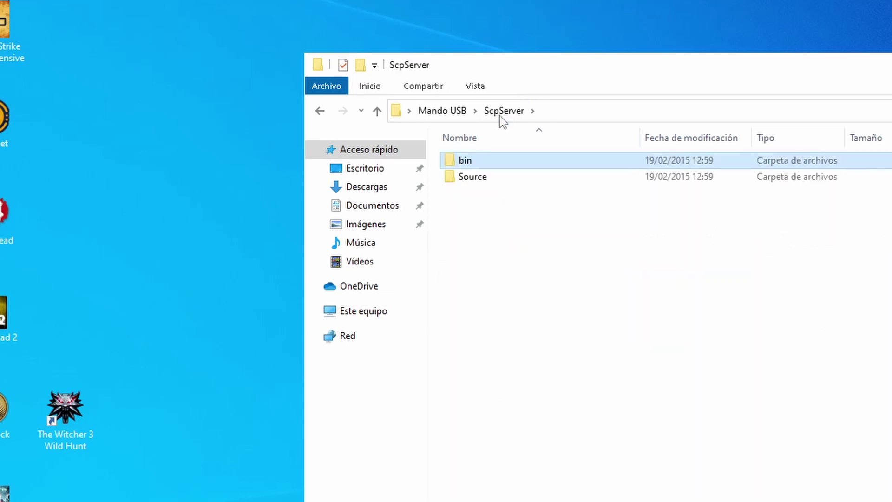
click(447, 115)
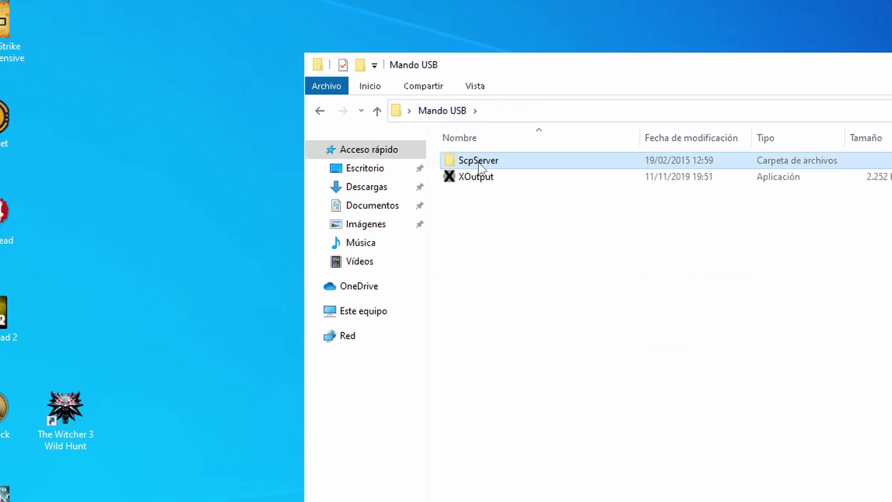
click(481, 183)
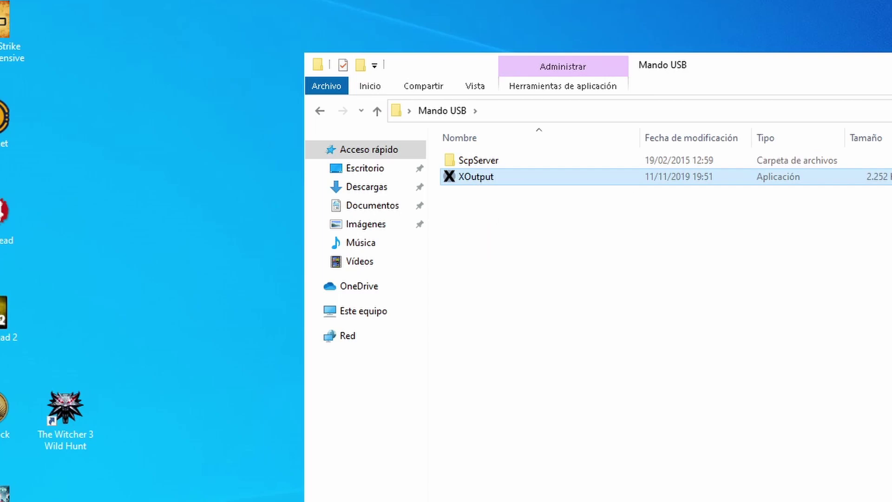
click(607, 283)
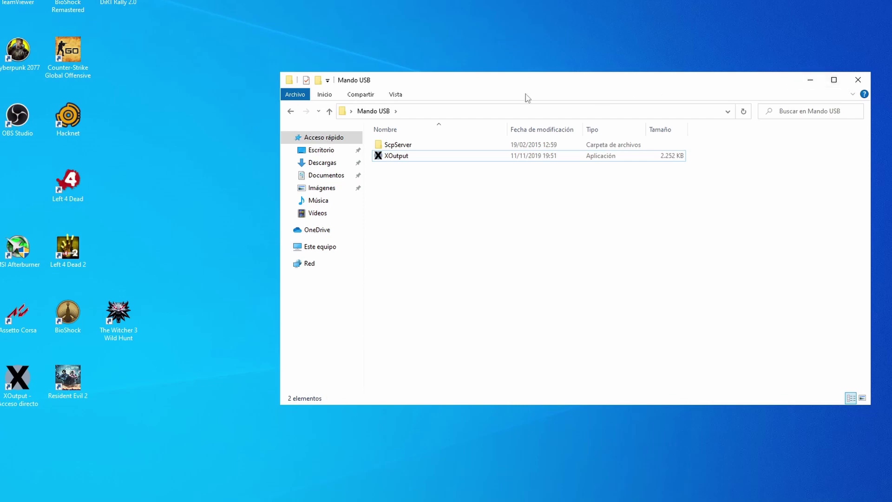
Open the Xoutput folder on local disk C:.
click(325, 247)
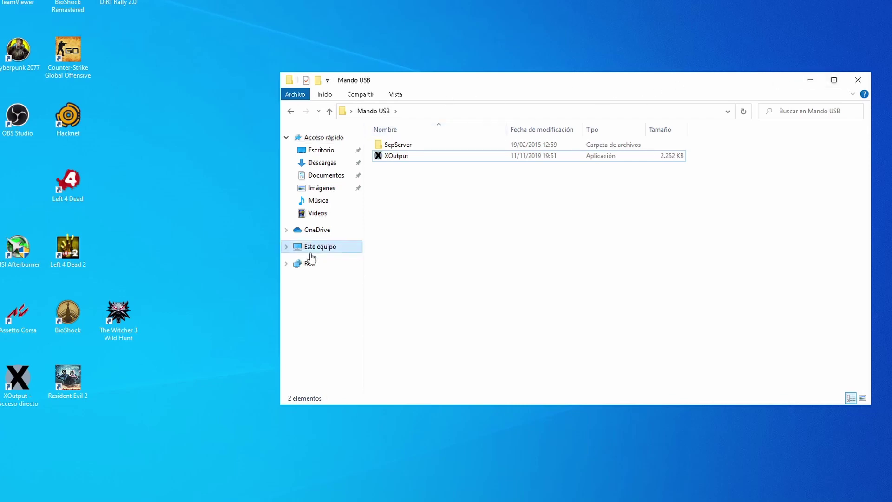
click(409, 259)
double_click(409, 260)
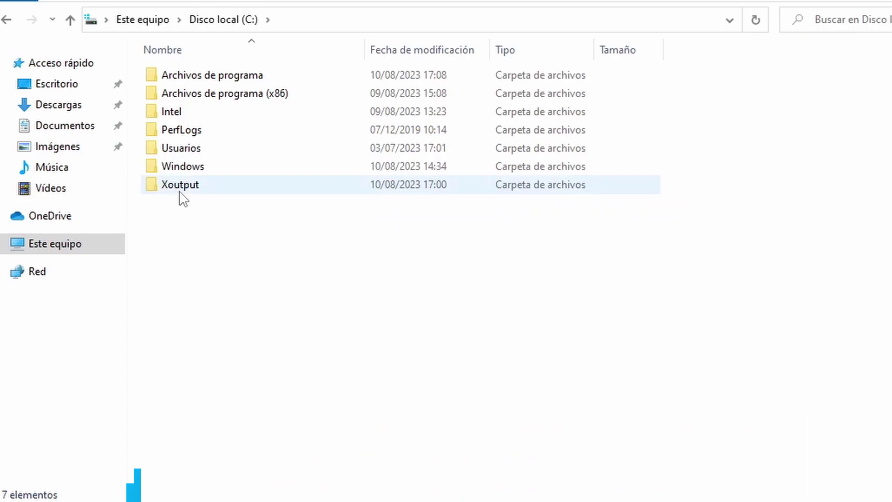
click(395, 213)
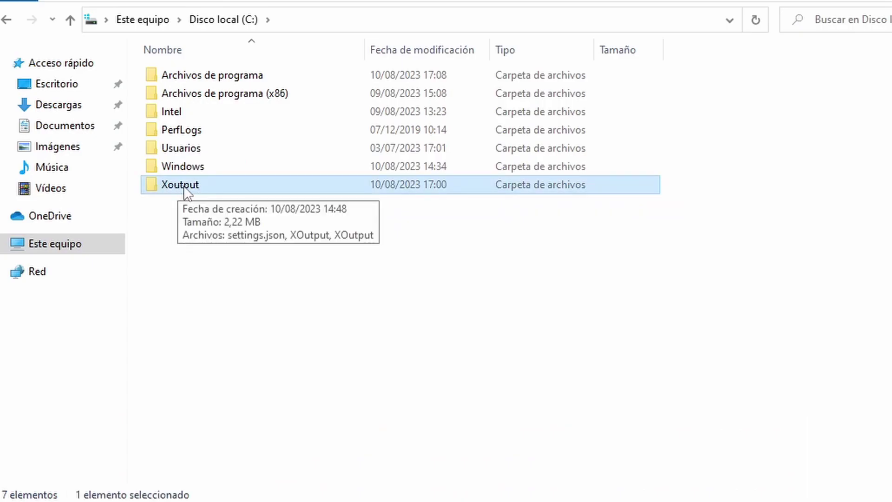
double_click(181, 189)
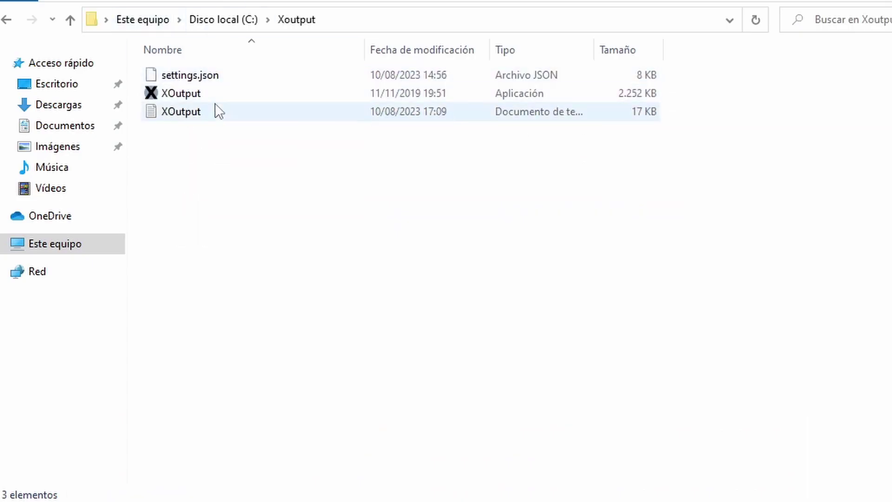
click(178, 98)
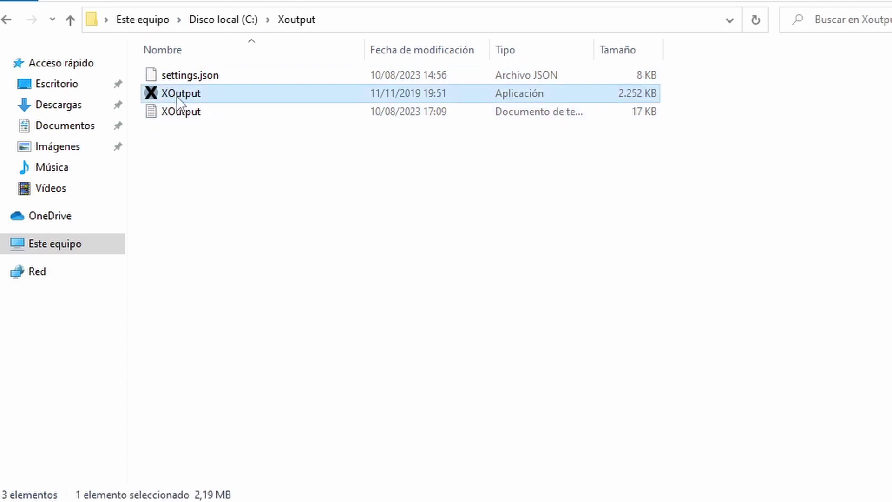
click(238, 199)
click(208, 99)
click(209, 78)
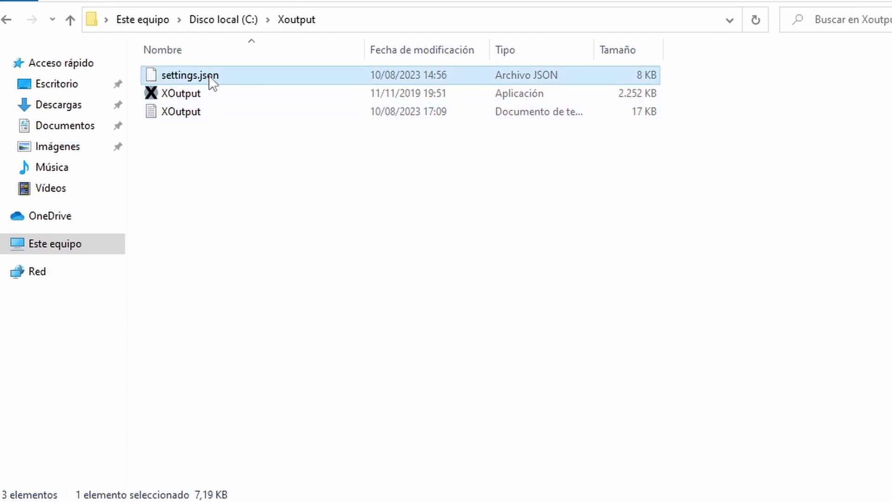
click(209, 119)
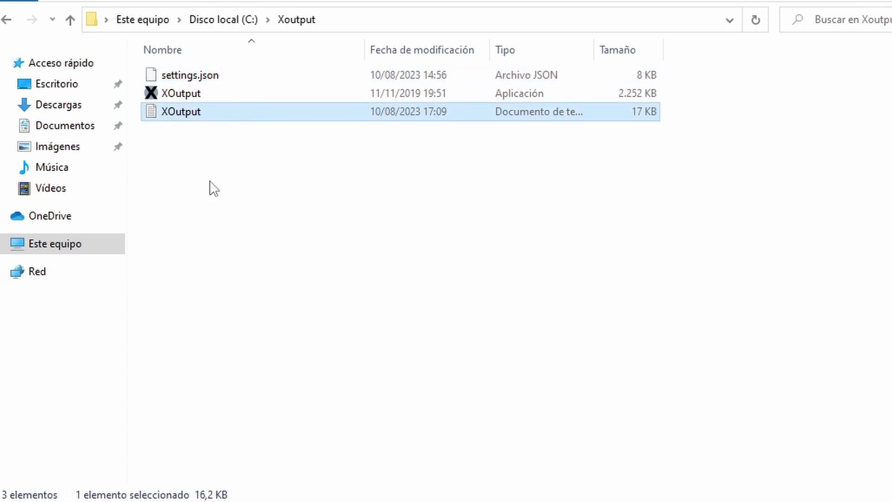
click(225, 238)
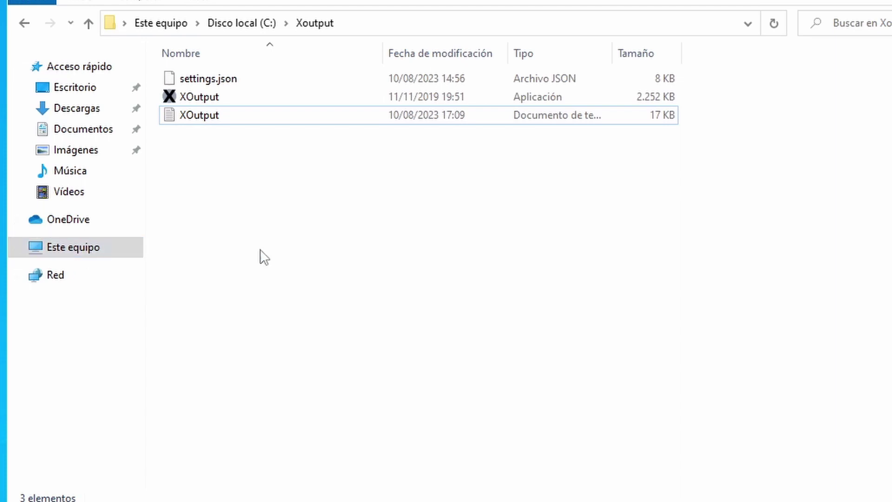
Launch the XOutput application from the Xoutput folder and stop the emulation of the existing game controller.
double_click(207, 99)
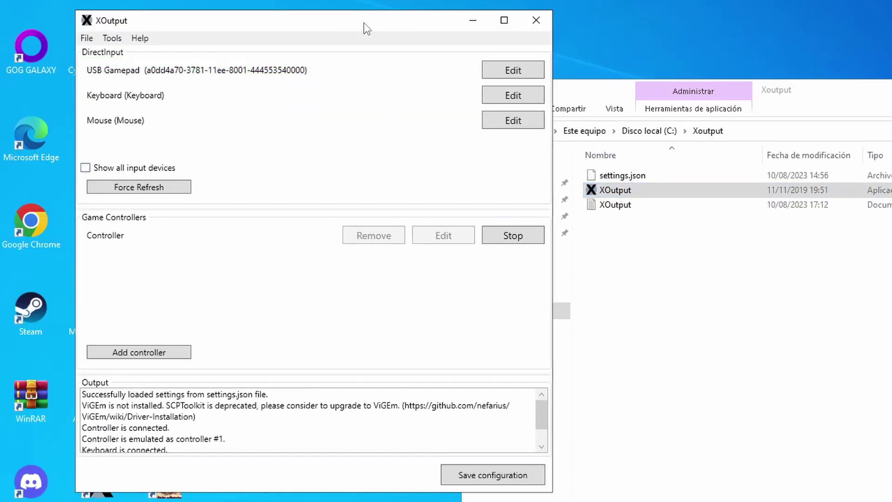
drag(364, 23, 719, 57)
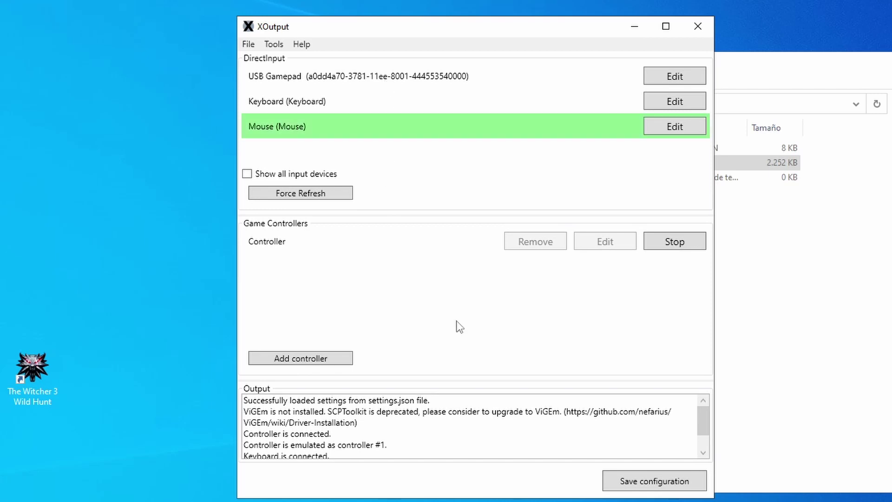
click(652, 244)
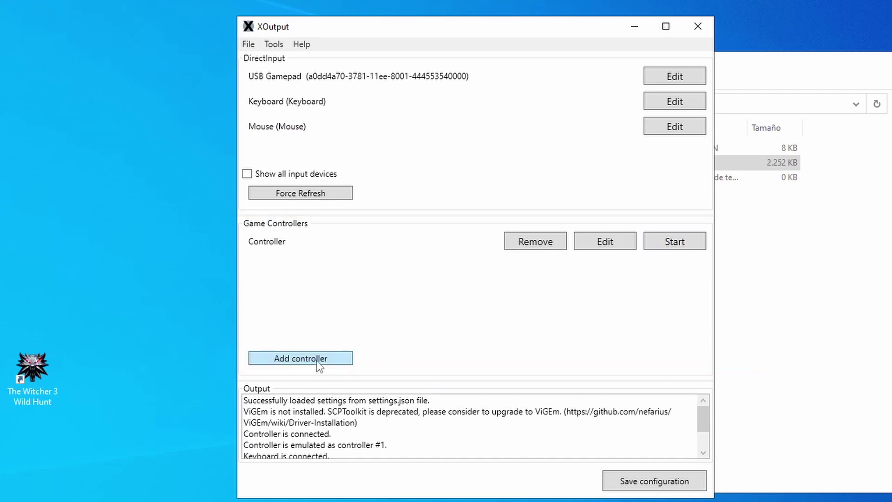
Add a second game controller and open its mapping settings in a maximized window.
click(301, 361)
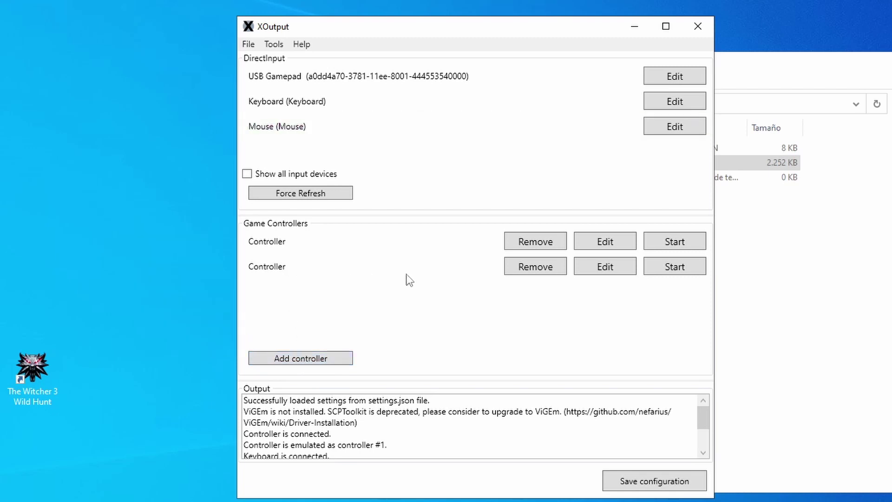
click(606, 267)
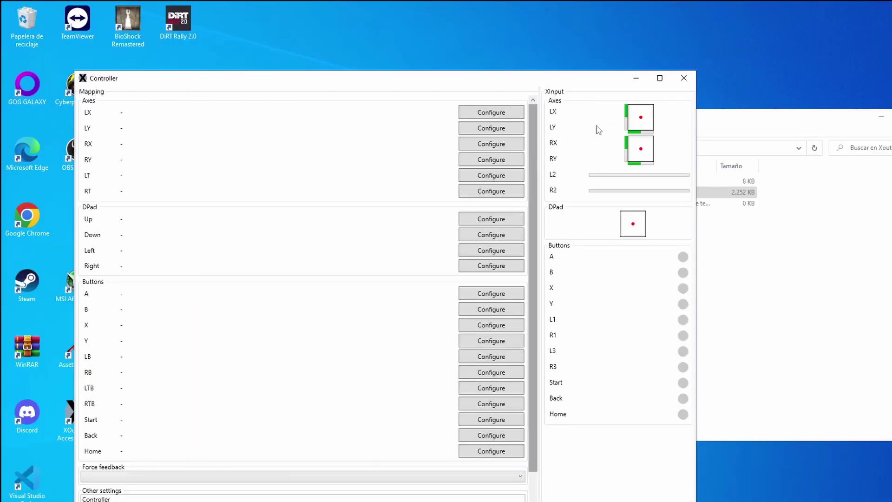
click(659, 78)
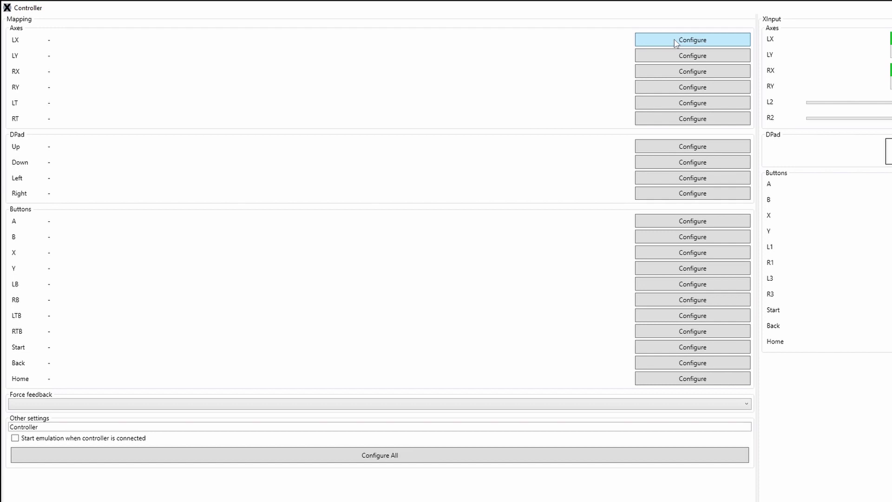
Map the second controller's LX axis to Eje X of the USB Gamepad, and close the mapping window.
click(701, 42)
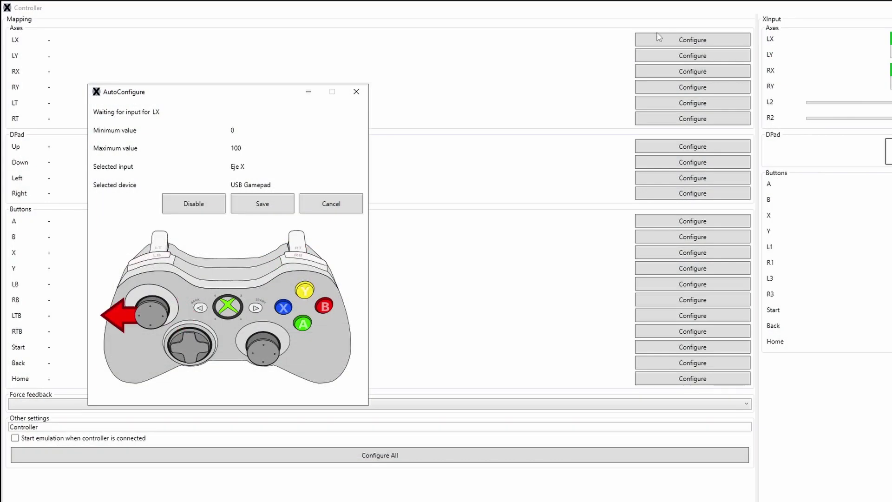
click(281, 208)
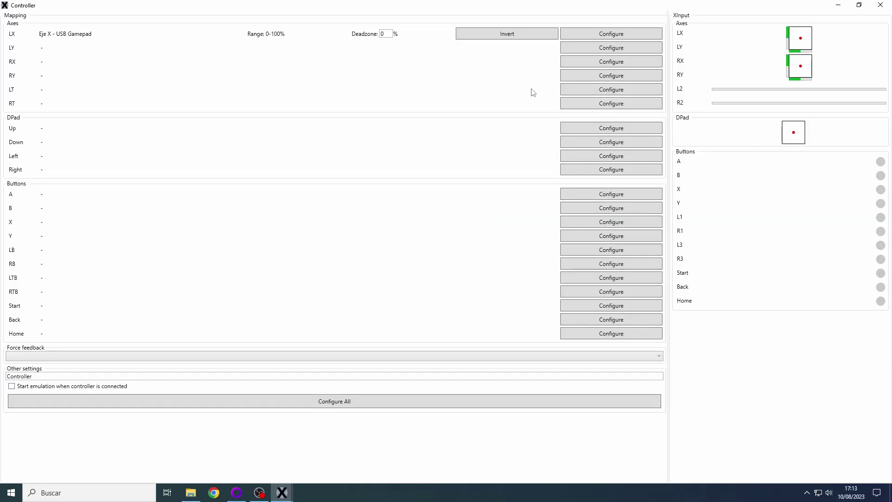
click(881, 5)
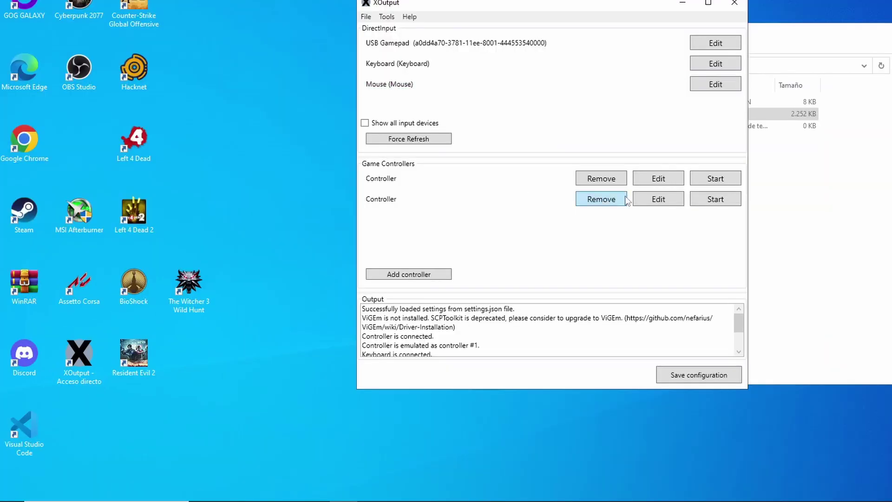
Remove the second game controller and review the remaining controller's full mapping settings in a maximized window.
click(614, 199)
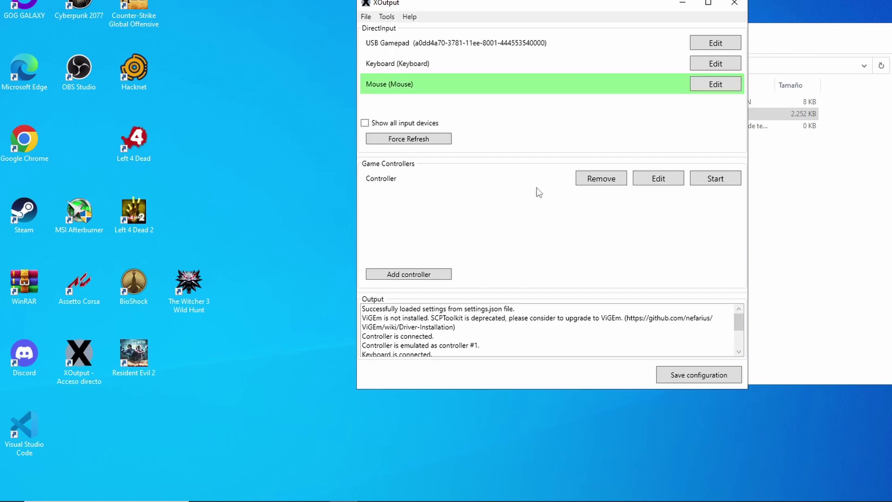
click(651, 184)
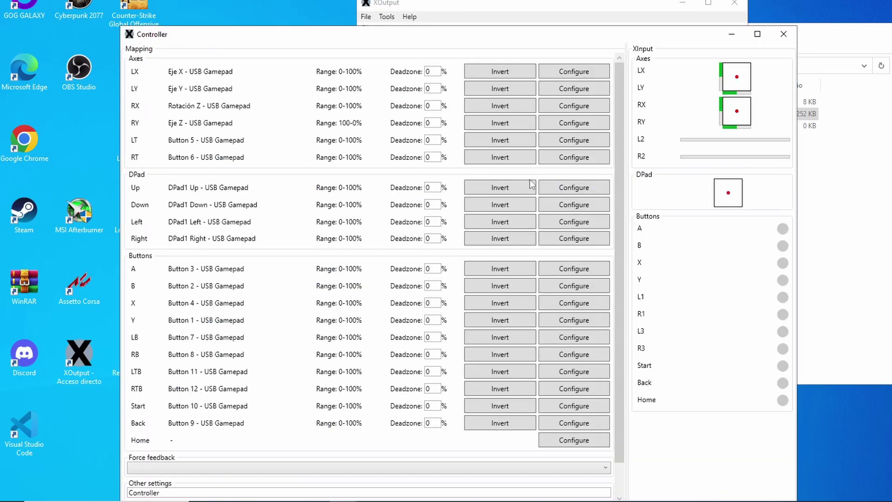
scroll(531, 185, down, 2)
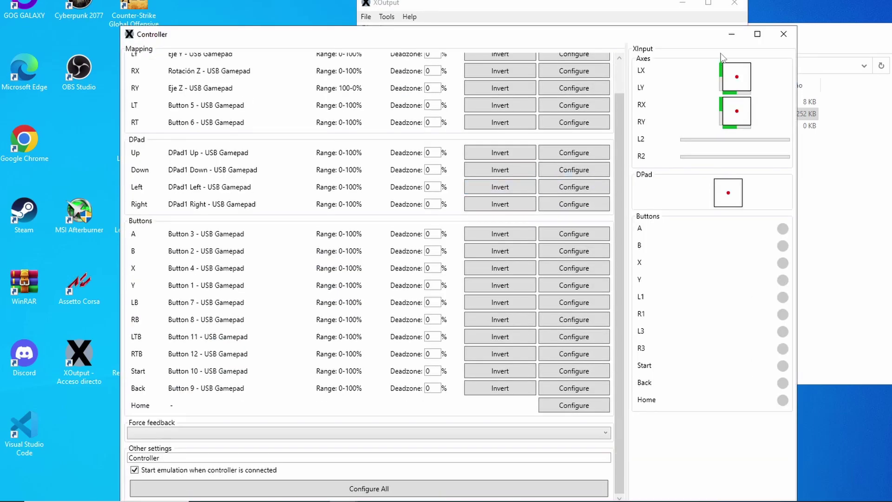
click(756, 34)
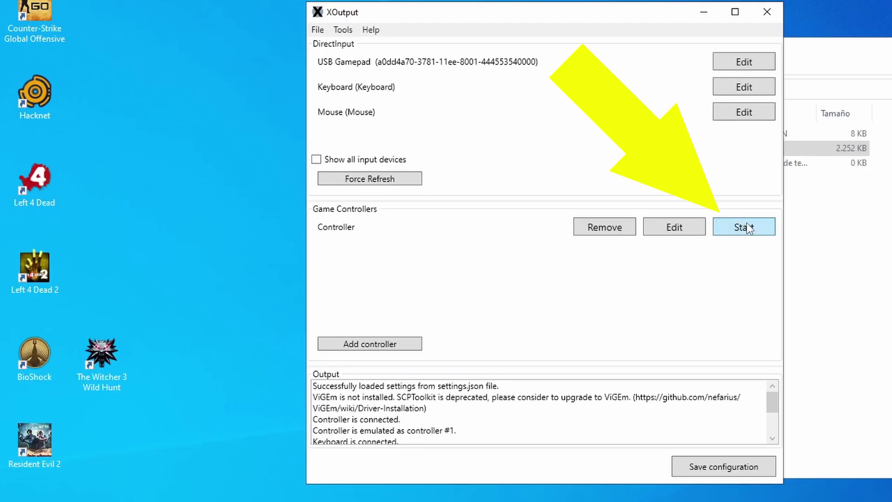
Start the remaining game controller's emulation and save the configuration, leaving the XOutput window minimized.
click(744, 228)
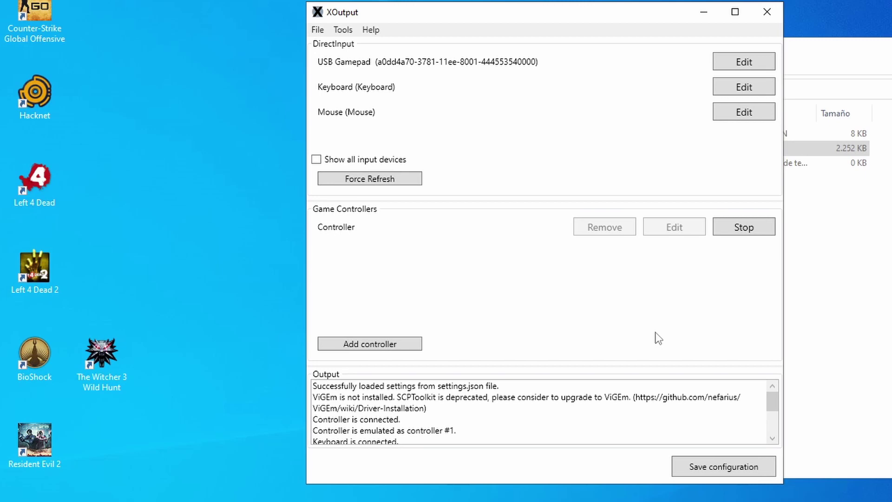
click(705, 467)
click(703, 12)
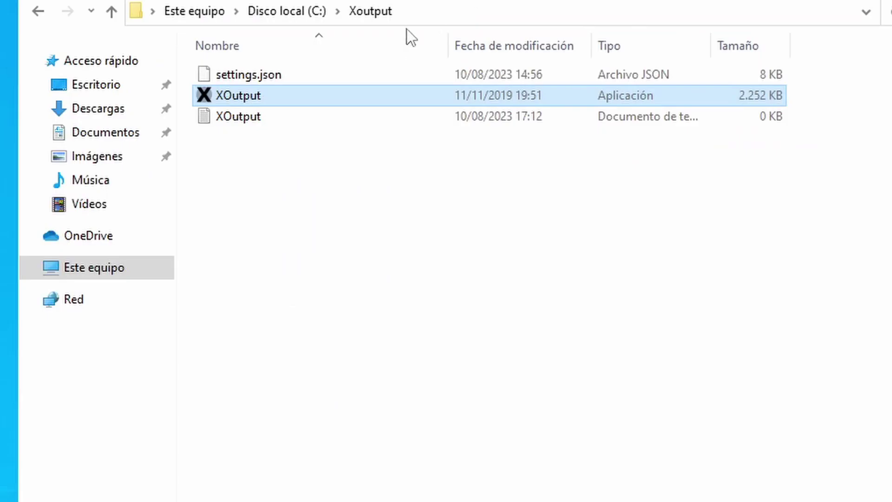
click(527, 134)
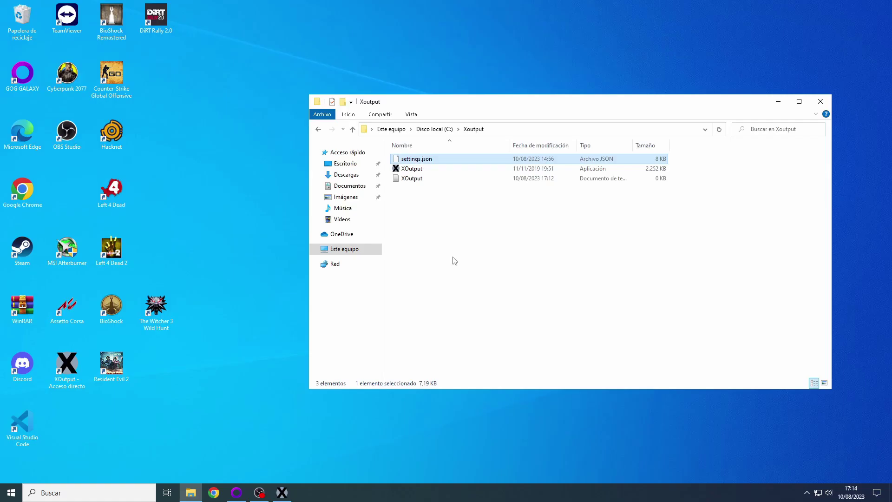
click(329, 284)
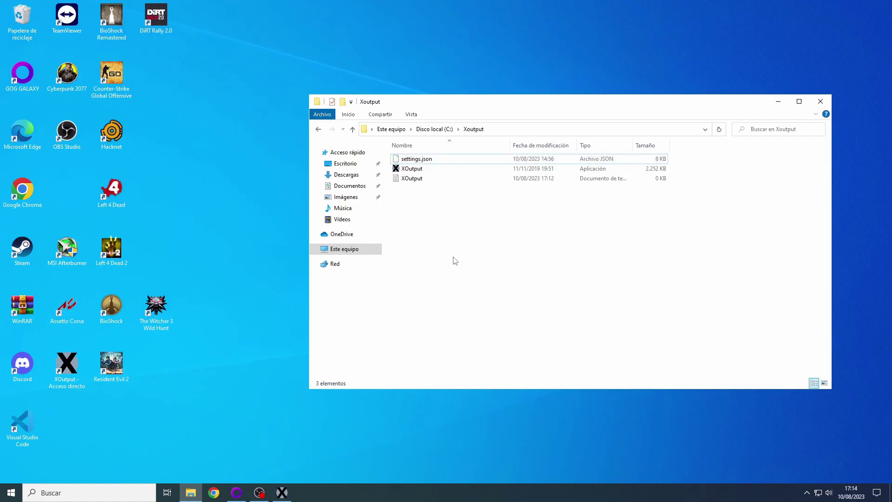